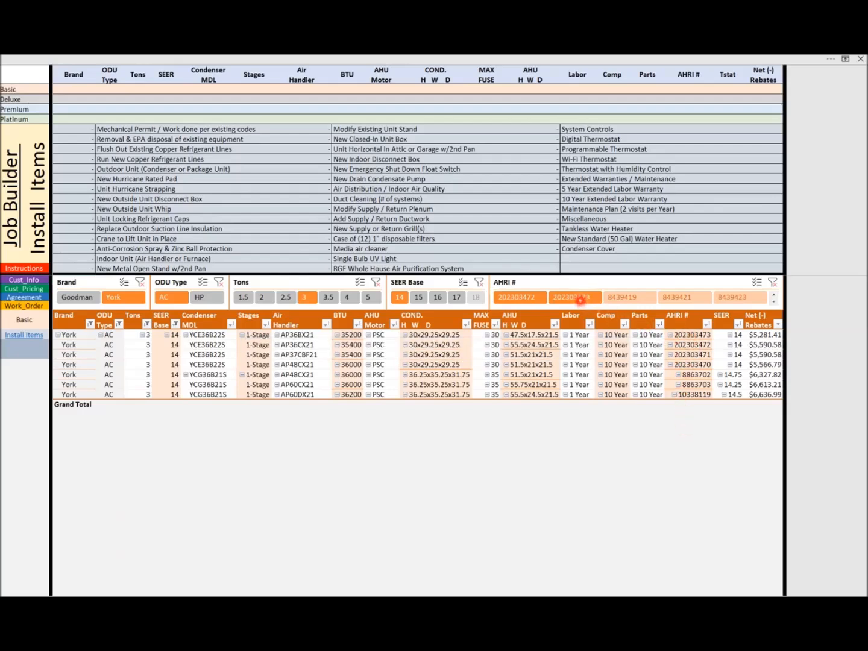
Choose AHRI # 202303473 for the Basic system
{"action": "left_click", "coordinate": [580, 301]}
{"action": "left_click", "coordinate": [593, 292]}
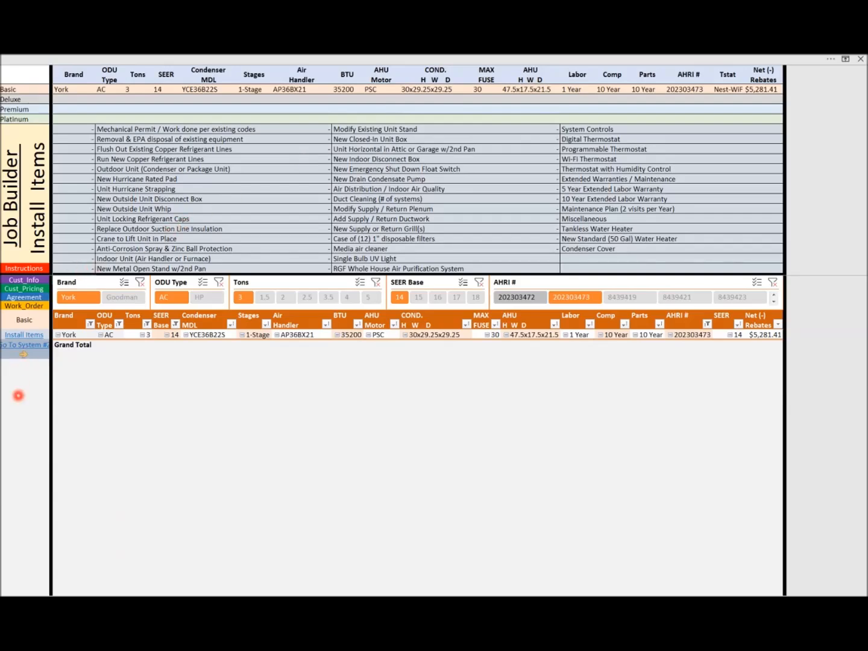
Fill the Deluxe option with a York AC system, 3 tons, SEER base 15, AHRI # 202303475
{"action": "left_click", "coordinate": [23, 353]}
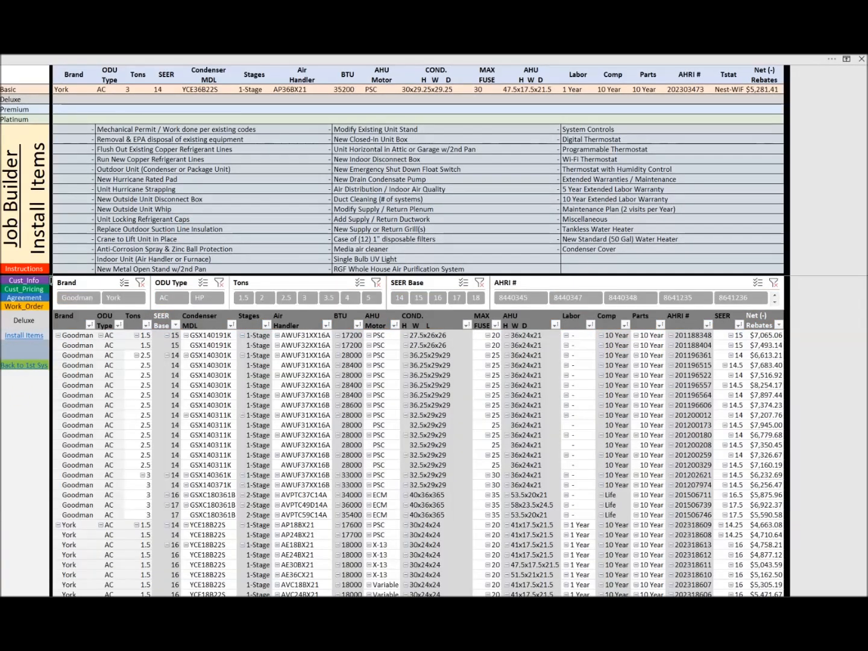
{"action": "left_click", "coordinate": [121, 297]}
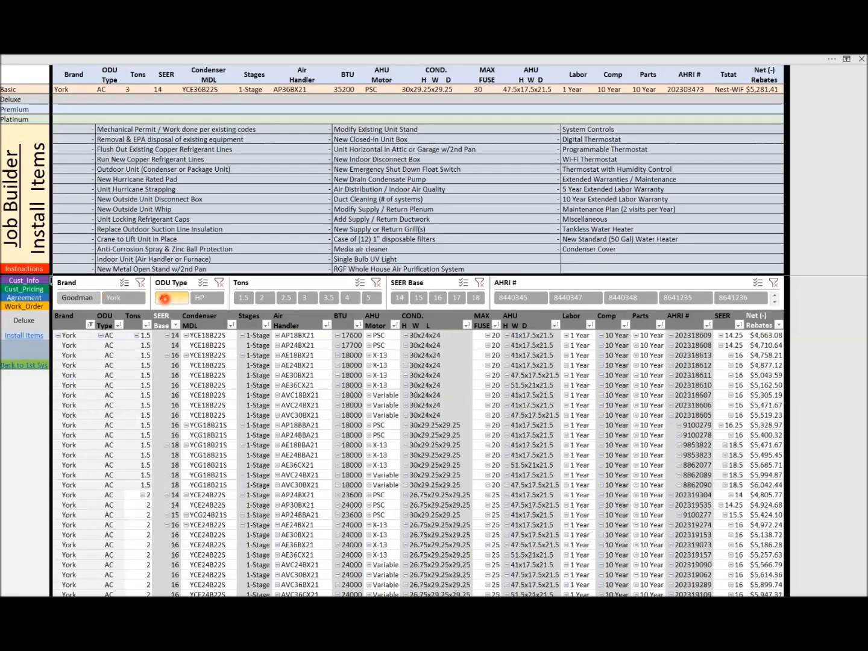
{"action": "left_click", "coordinate": [165, 297]}
{"action": "left_click", "coordinate": [288, 297]}
{"action": "left_click", "coordinate": [307, 298]}
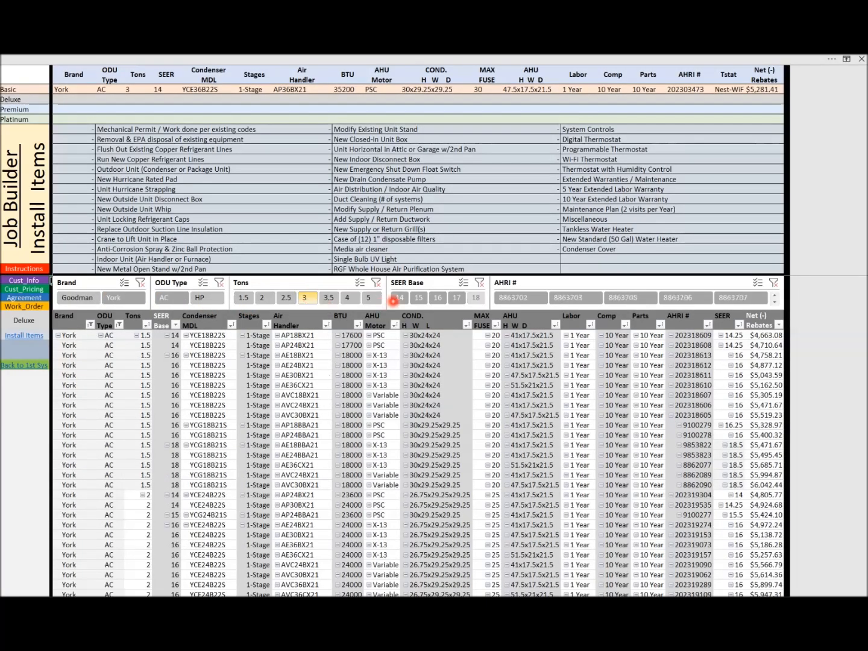
{"action": "left_click", "coordinate": [420, 296]}
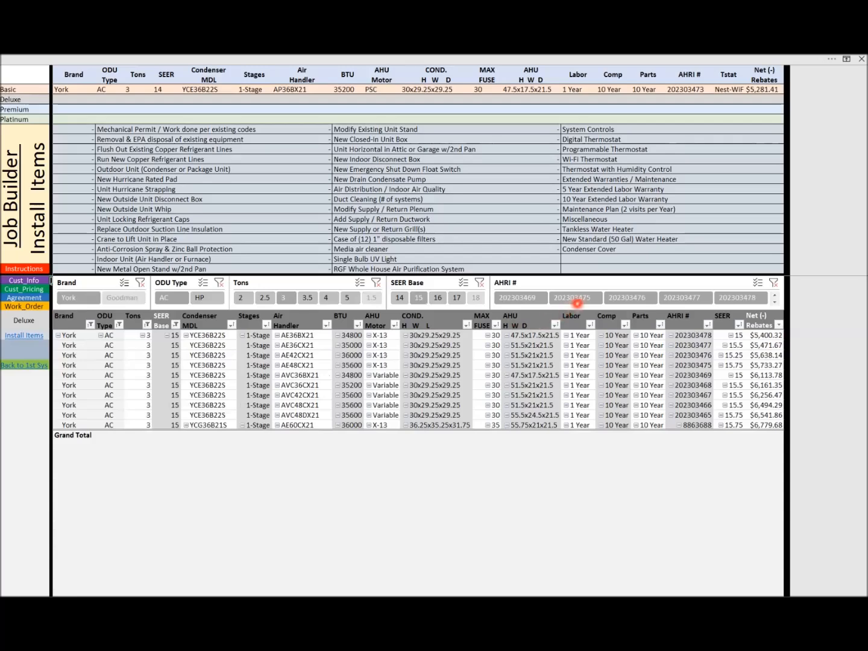
{"action": "left_click", "coordinate": [585, 298]}
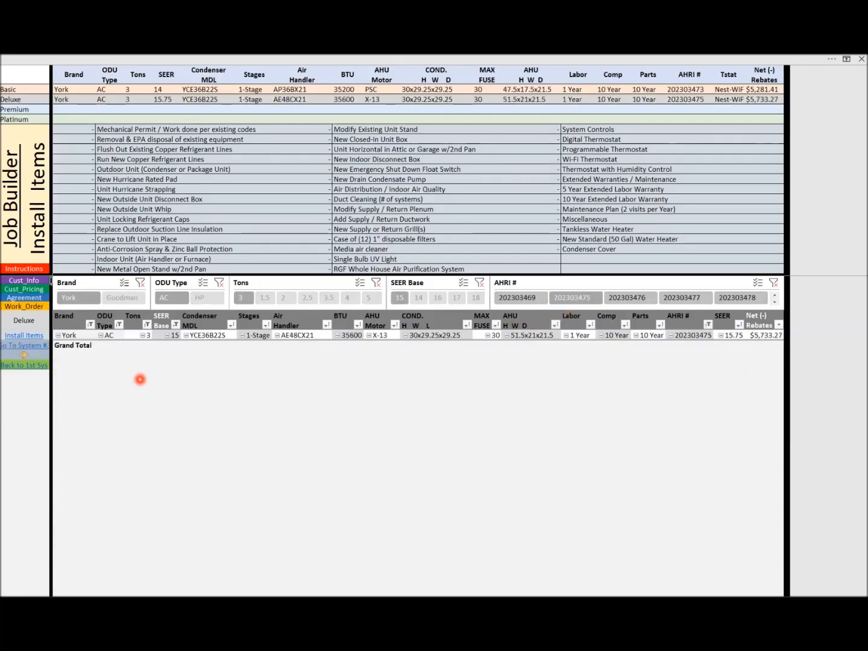
Fill the Premium option with a York AC system, 3 tons, SEER base 16, AHRI # 202303474
{"action": "left_click", "coordinate": [24, 355]}
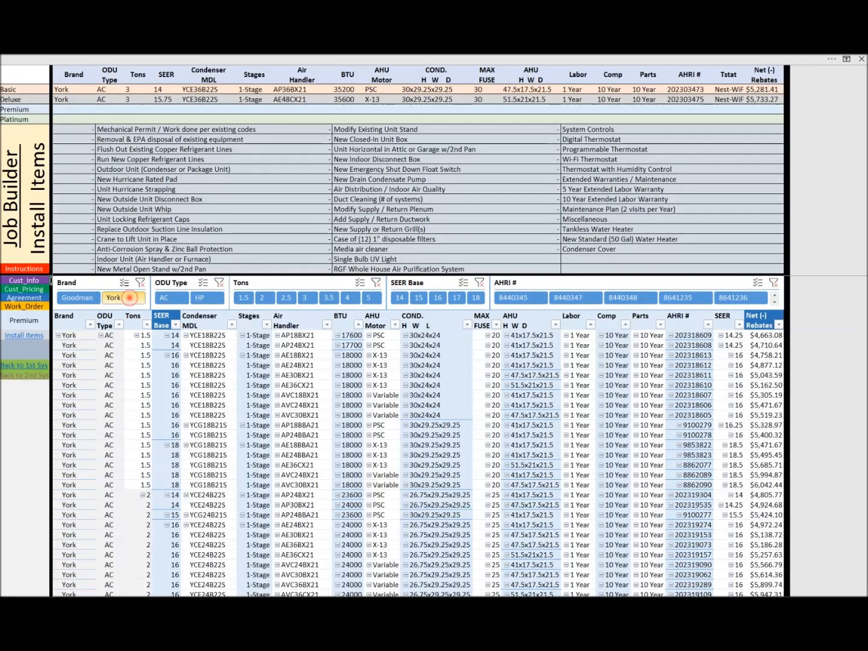
{"action": "left_click", "coordinate": [129, 298]}
{"action": "left_click", "coordinate": [172, 298]}
{"action": "left_click", "coordinate": [308, 294]}
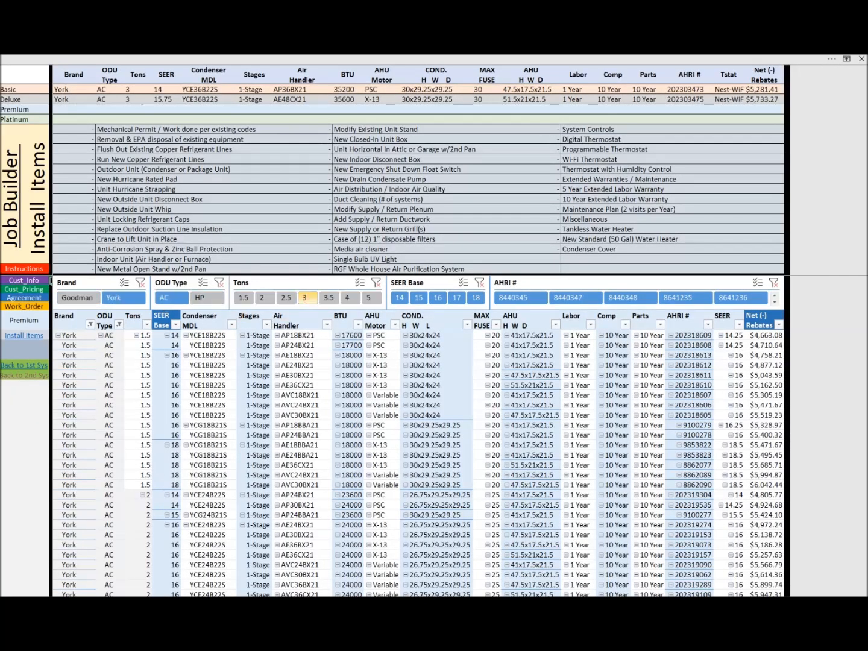
{"action": "left_click", "coordinate": [438, 297]}
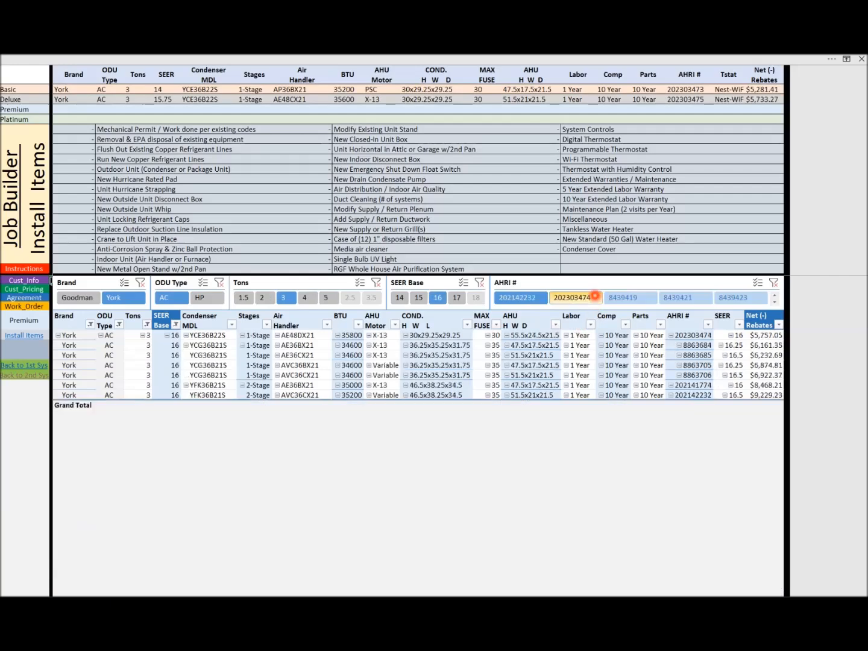
{"action": "left_click", "coordinate": [576, 297]}
Fill the Platinum option with a York AC system, 3 tons, SEER base 17, AHRI # 202142231
{"action": "left_click", "coordinate": [25, 353]}
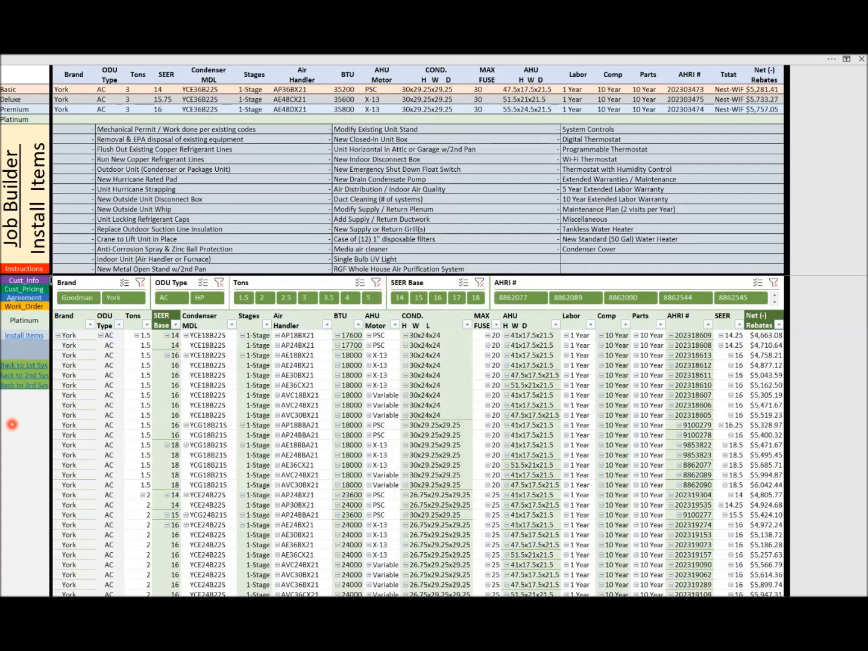
{"action": "left_click", "coordinate": [123, 298]}
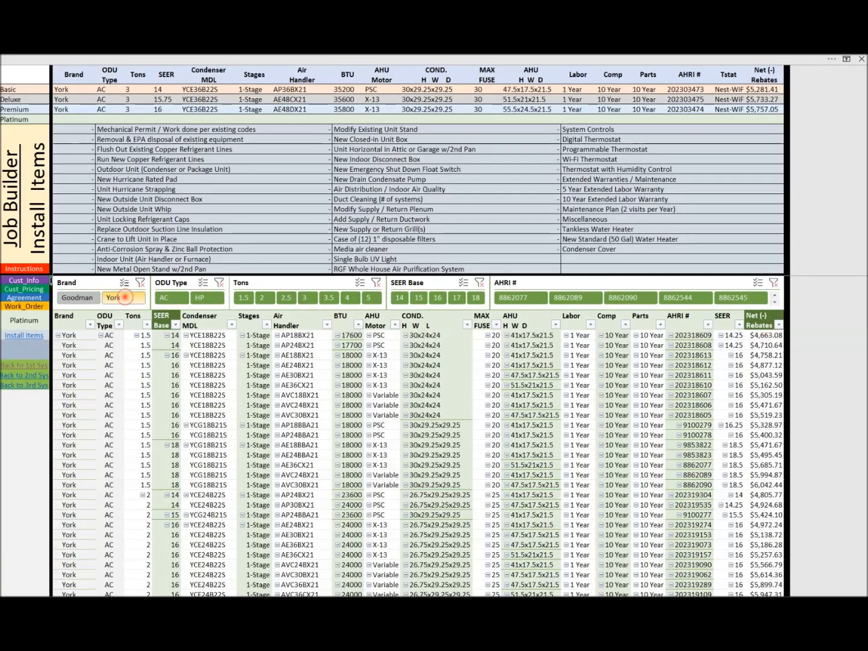
{"action": "left_click", "coordinate": [175, 296]}
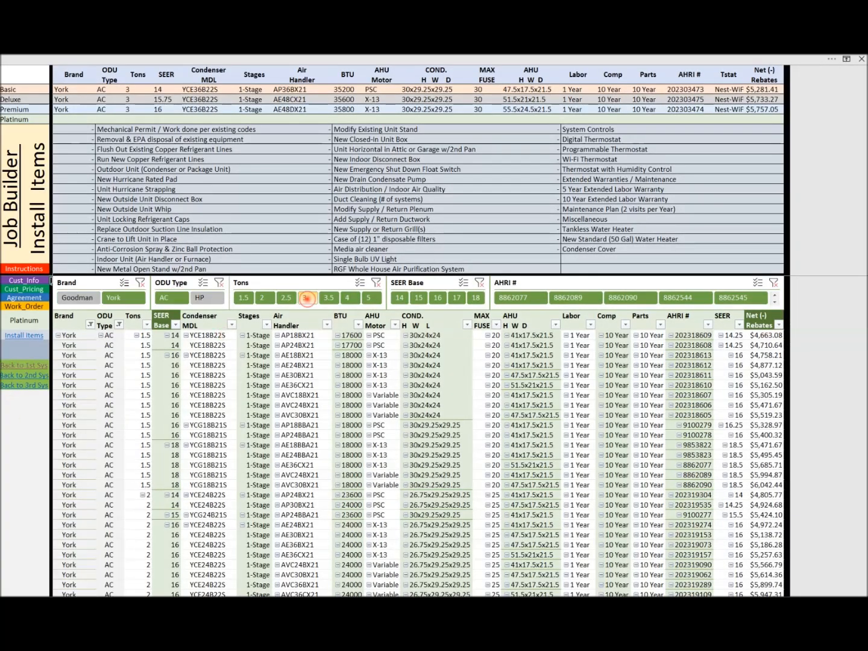
{"action": "left_click", "coordinate": [305, 297]}
{"action": "left_click", "coordinate": [457, 296]}
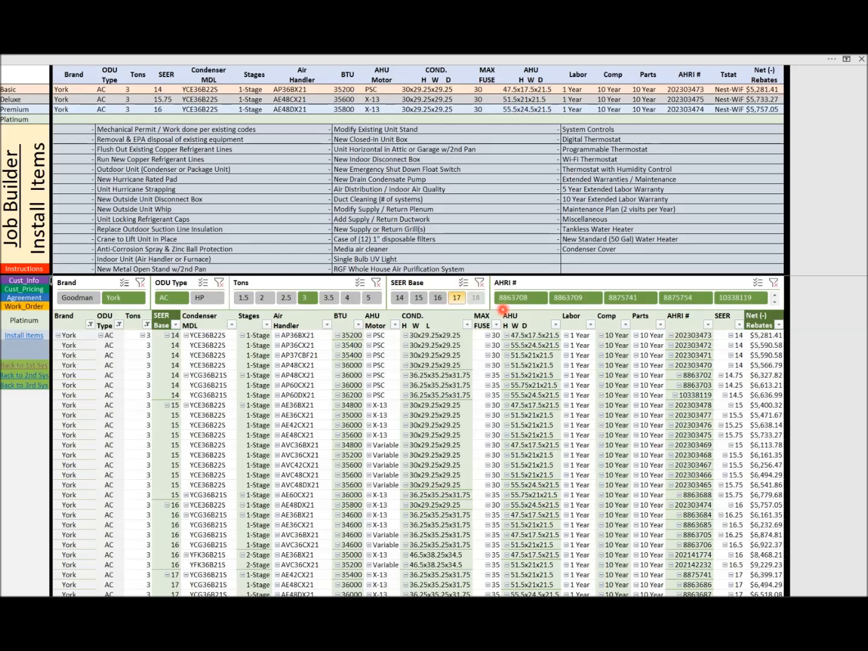
{"action": "left_click", "coordinate": [523, 296]}
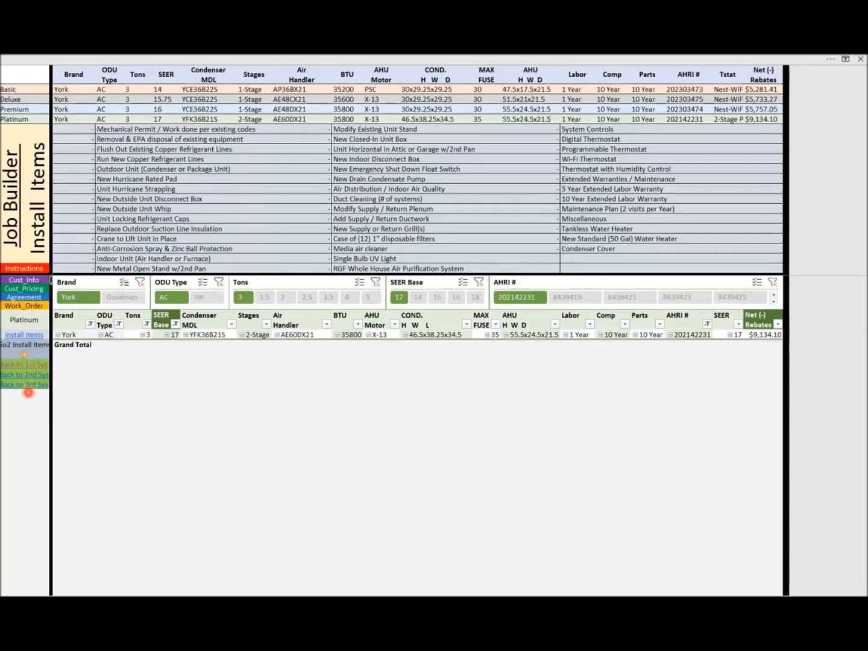
Return to the Basic system and change its selection to AHRI # 202303472
{"action": "left_click", "coordinate": [33, 364]}
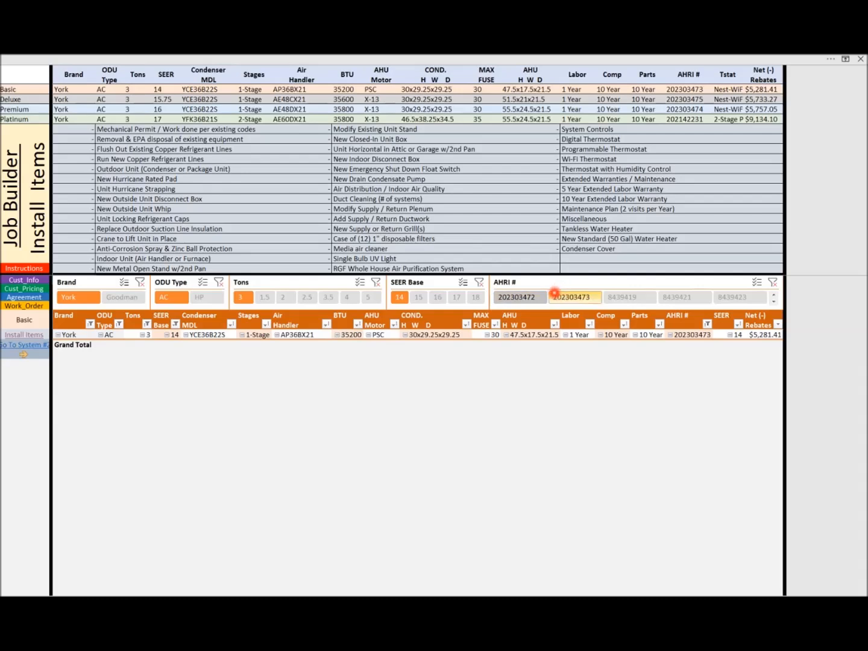
{"action": "left_click", "coordinate": [523, 297]}
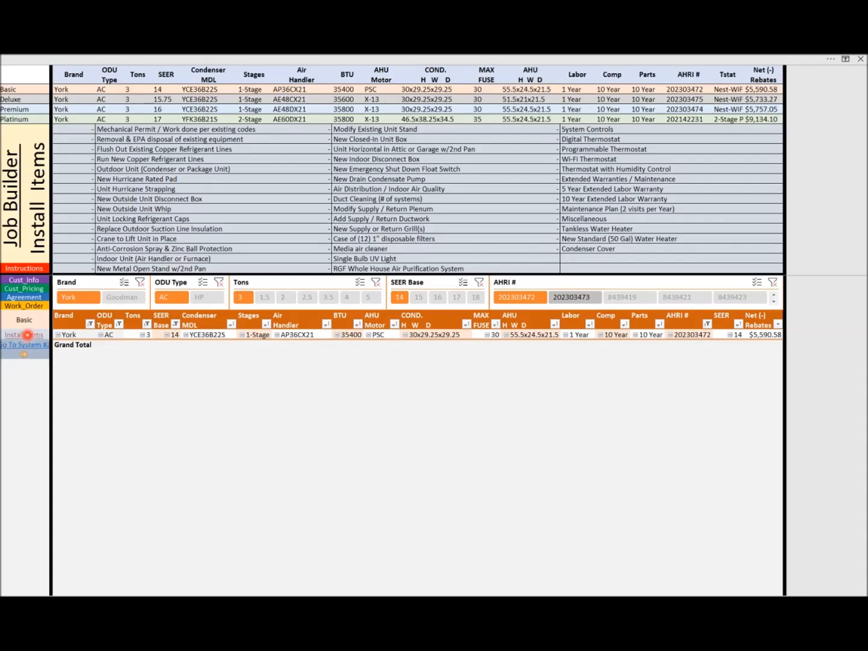
In the install items, mark Permits and Remove & EPA as Included and NEW L/S as Add-On
{"action": "left_click", "coordinate": [27, 334]}
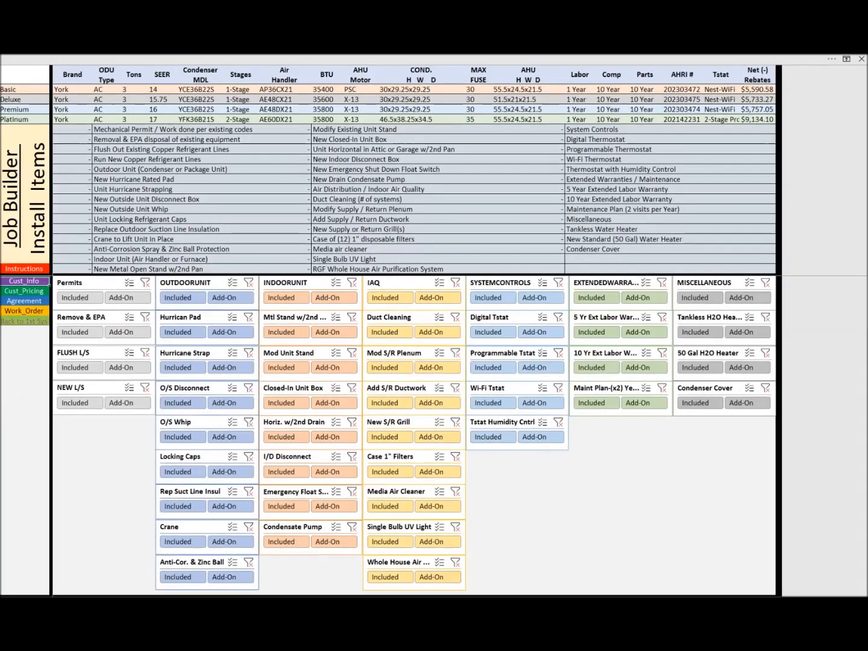
{"action": "left_click", "coordinate": [75, 297]}
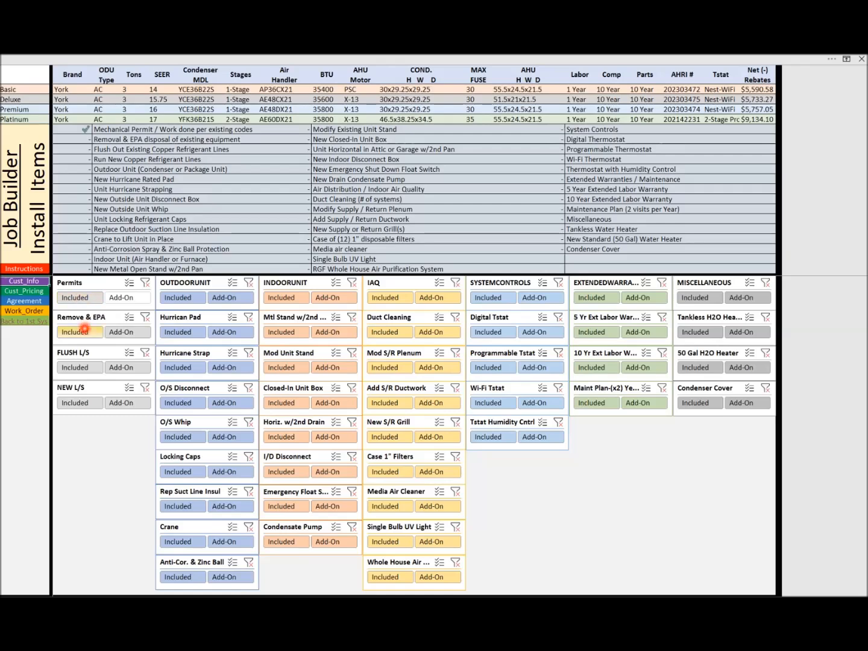
{"action": "left_click", "coordinate": [77, 332]}
{"action": "left_click", "coordinate": [120, 402]}
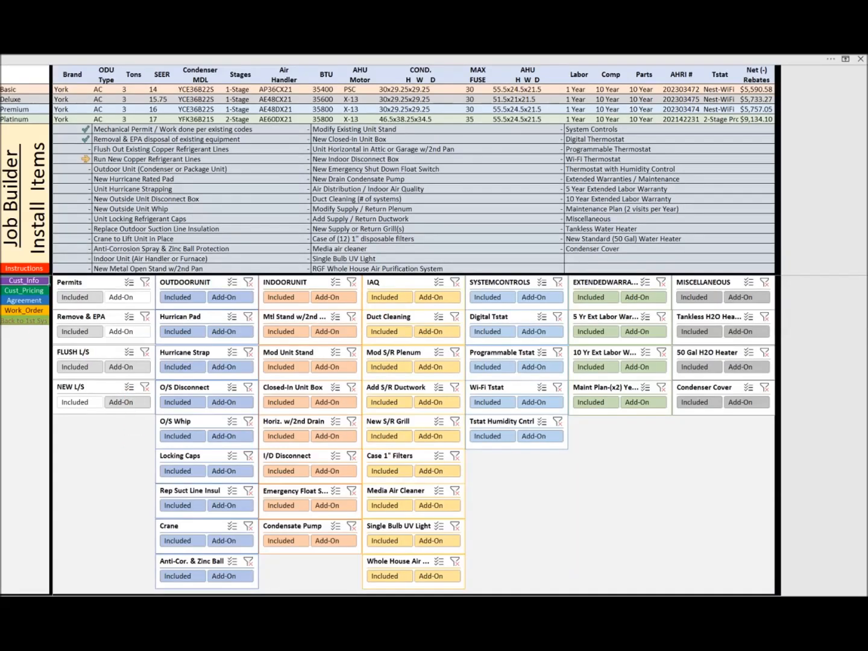
On the customer pricing sheet, apply a 2.5% discount to the first system, AHRI # 202303472
{"action": "left_click", "coordinate": [24, 291]}
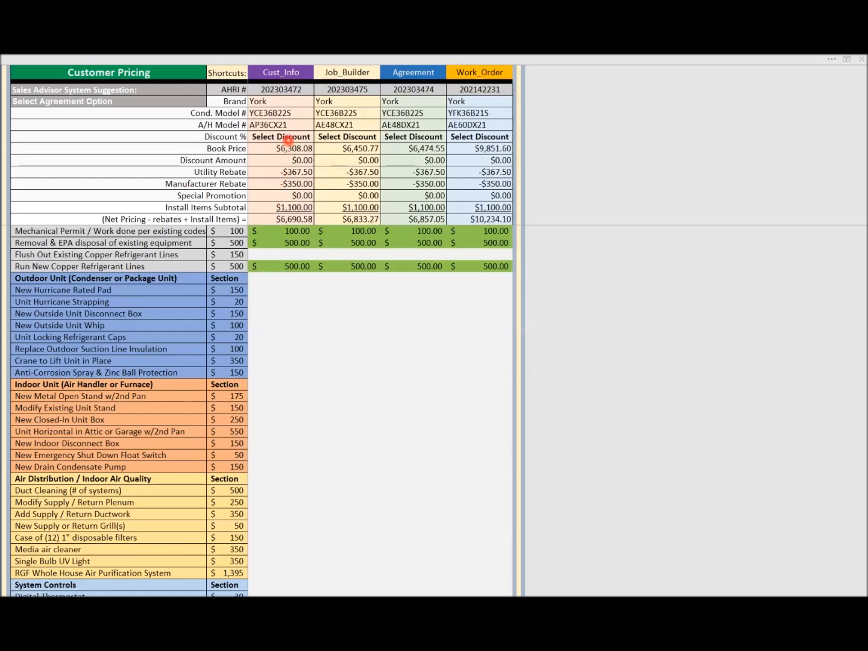
{"action": "left_click", "coordinate": [290, 137]}
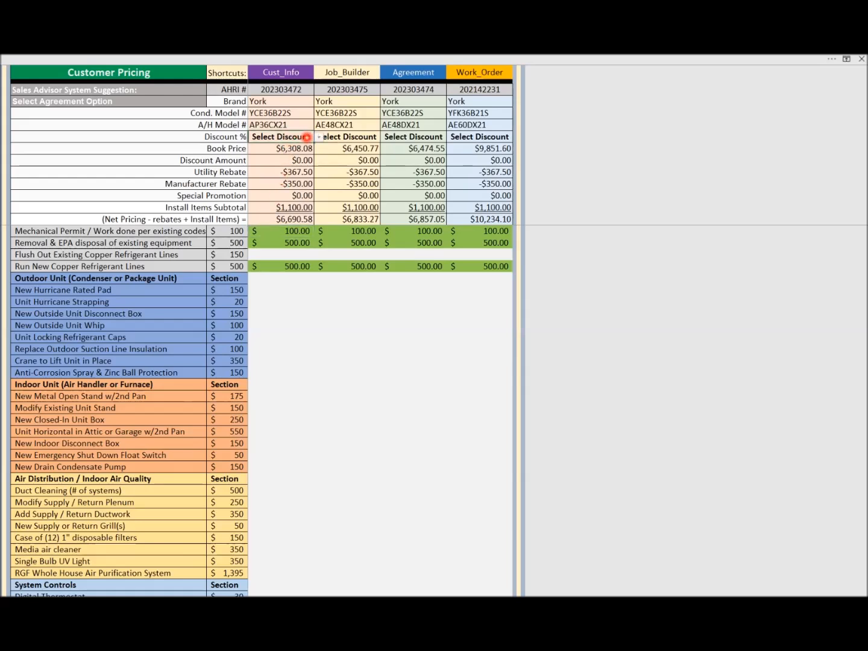
{"action": "left_click", "coordinate": [318, 138]}
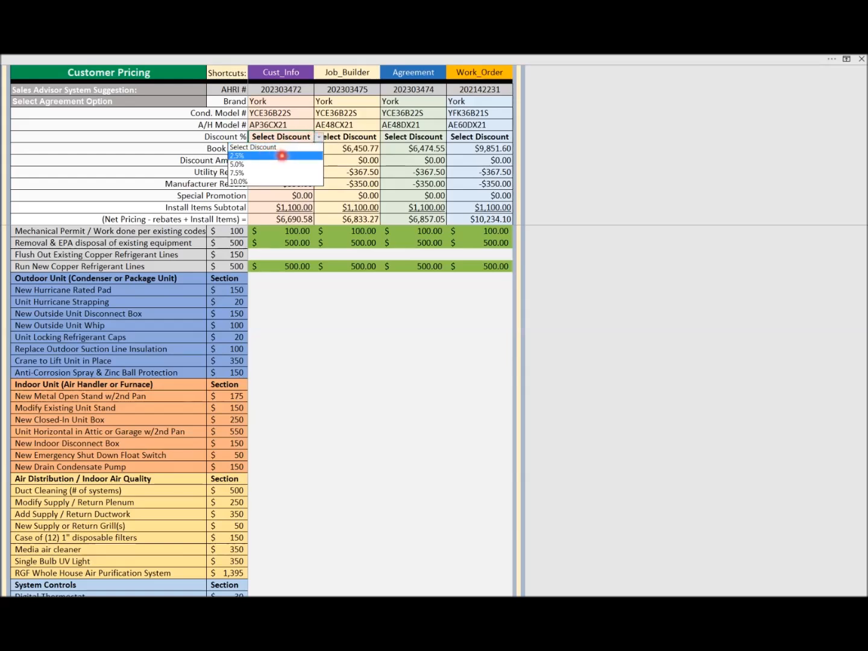
{"action": "left_click", "coordinate": [285, 156]}
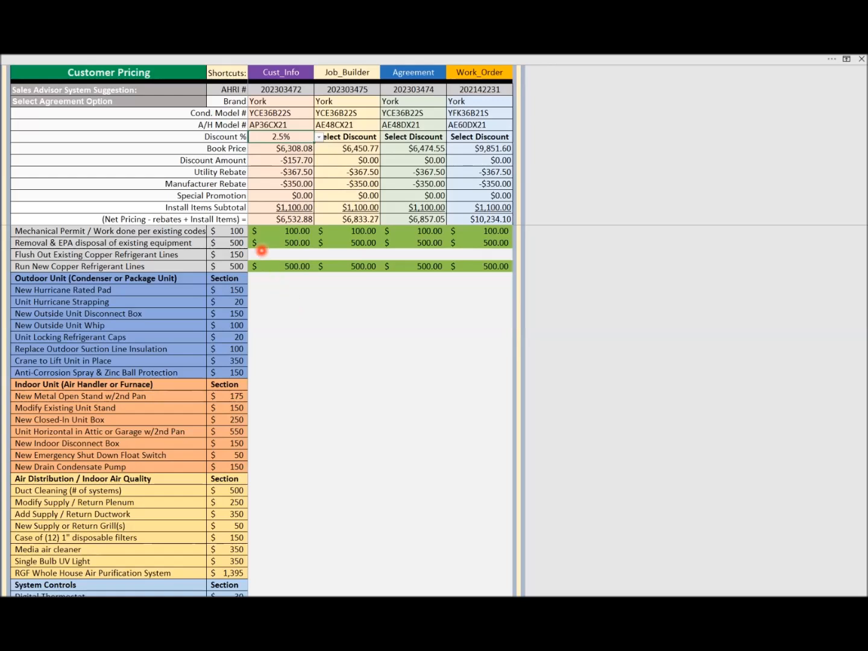
For the first system, set the mechanical permit price to 120 and the removal & EPA disposal price to 480
{"action": "left_click", "coordinate": [263, 232]}
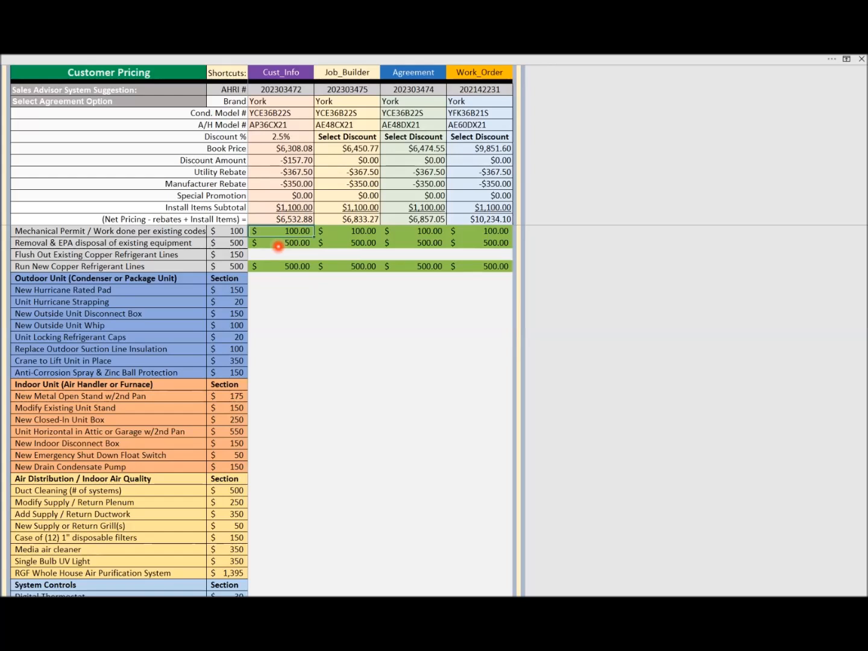
{"action": "type", "text": "120"}
{"action": "key", "text": "Return"}
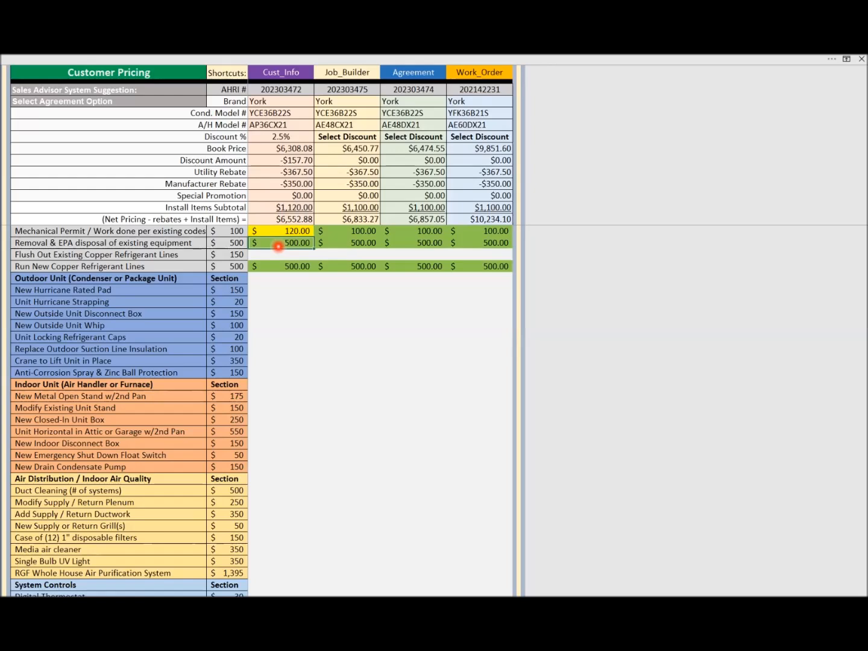
{"action": "type", "text": "480"}
{"action": "key", "text": "Return"}
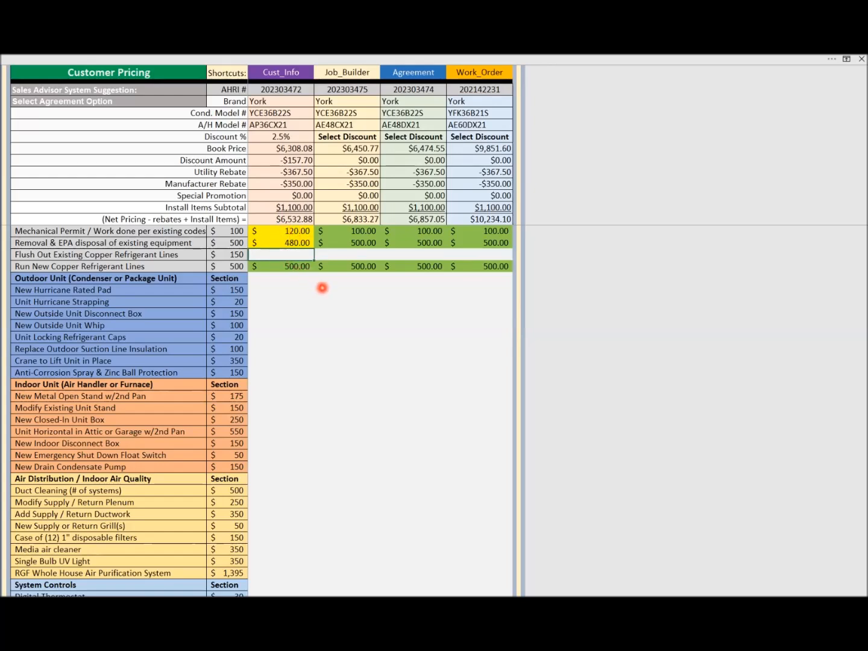
Restore the first system's removal & EPA disposal price to 500 and its mechanical permit price to 100
{"action": "key", "text": "Up"}
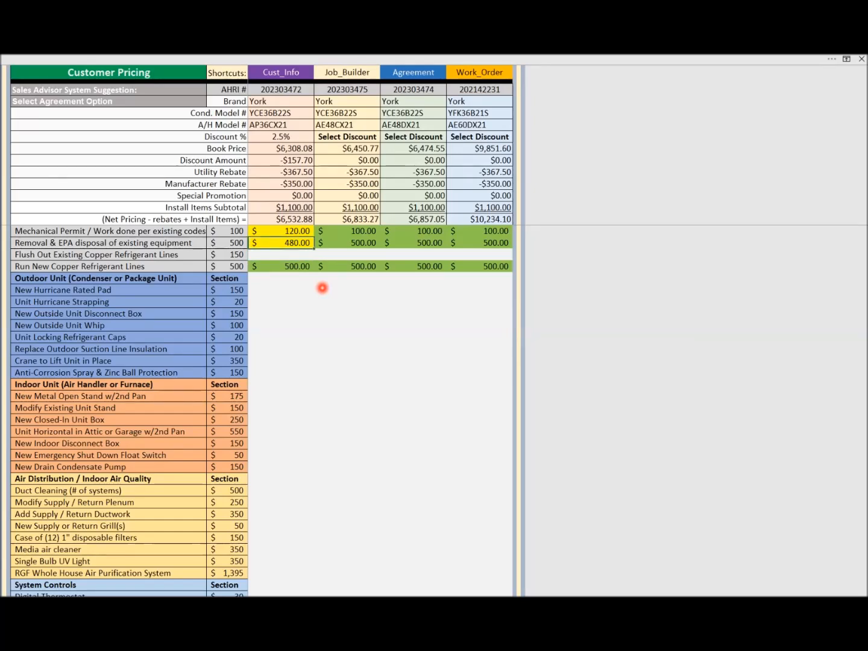
{"action": "type", "text": "500"}
{"action": "key", "text": "Up"}
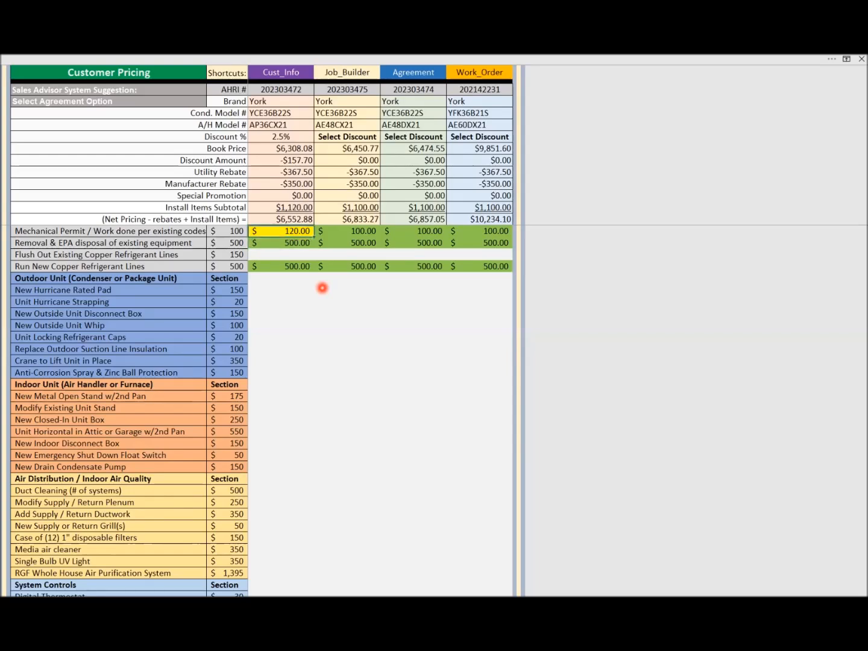
{"action": "type", "text": "10"}
{"action": "type", "text": "0"}
{"action": "key", "text": "Return"}
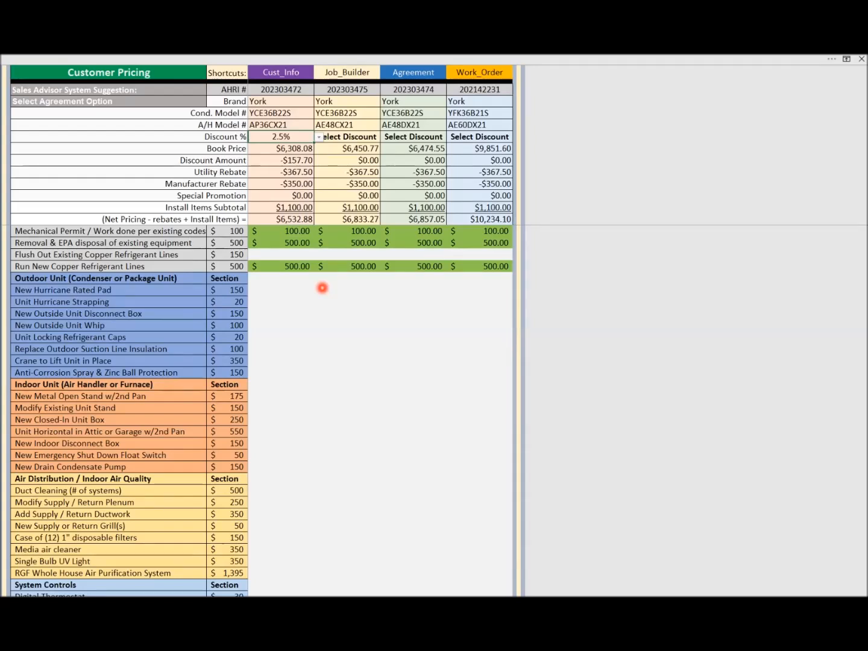
Open the Agreement sheet to review the customer proposal
{"action": "left_click", "coordinate": [414, 72]}
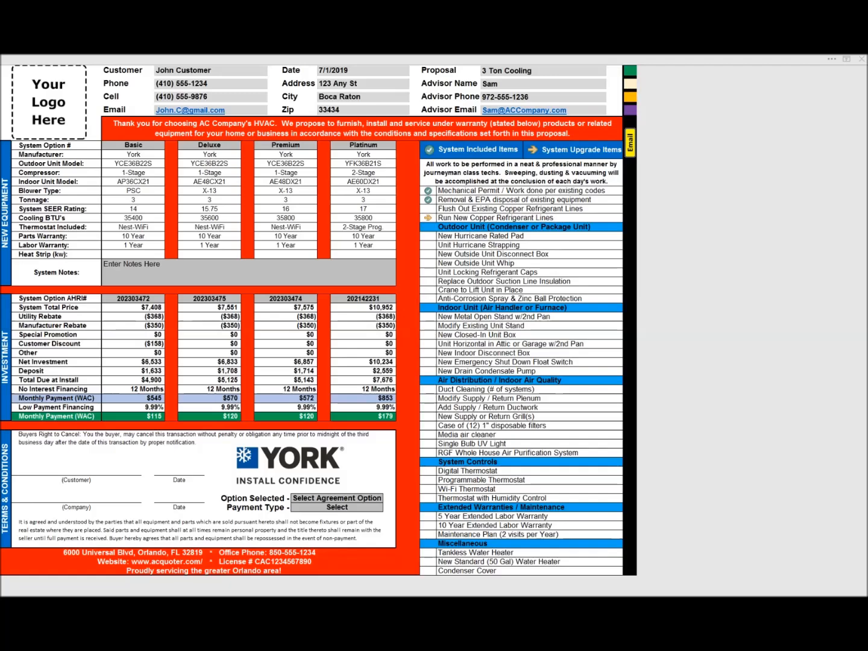